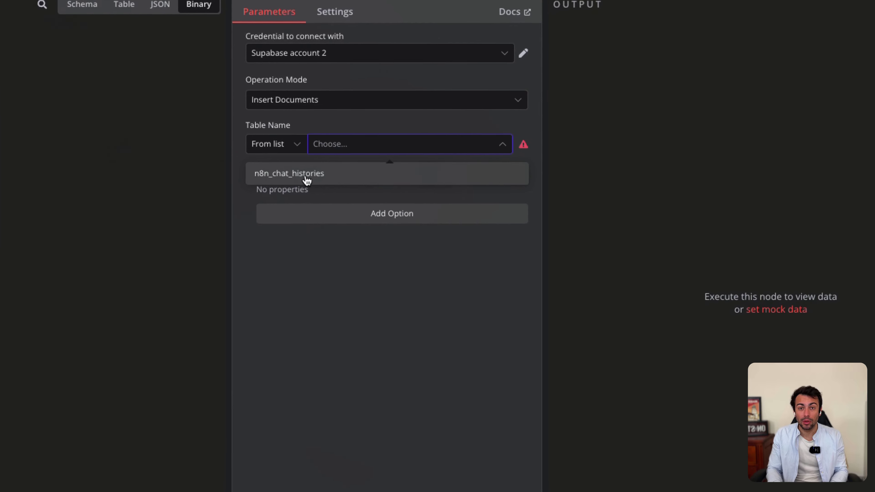
- Open the Supabase Vector Store node's documentation and follow its vector store quickstart to the SQL database setup script
left_click(375, 314)
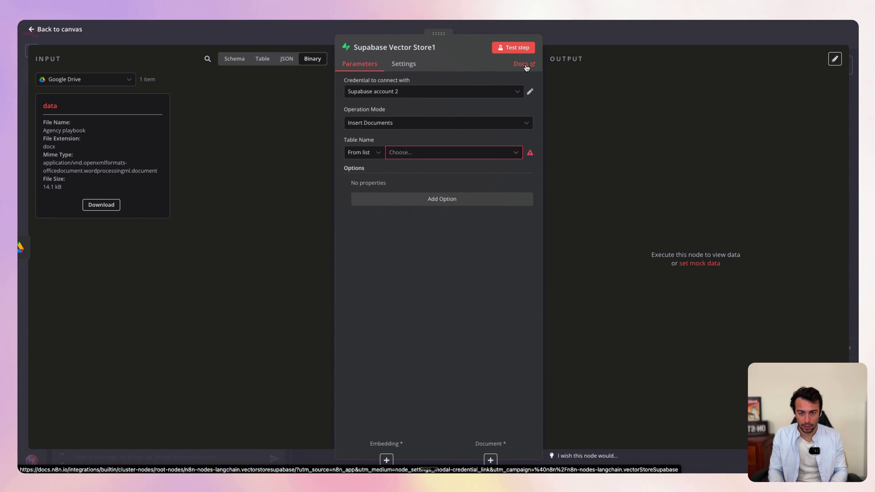
left_click(526, 65)
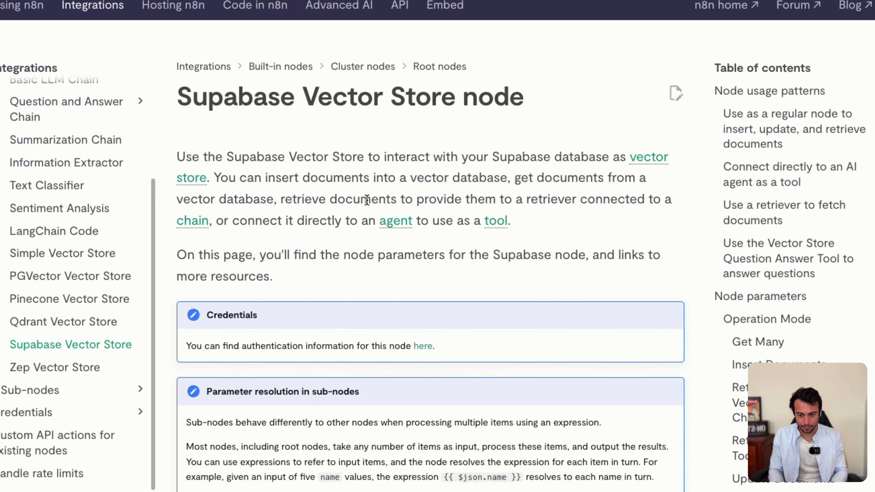
scroll(369, 201, "down", 10)
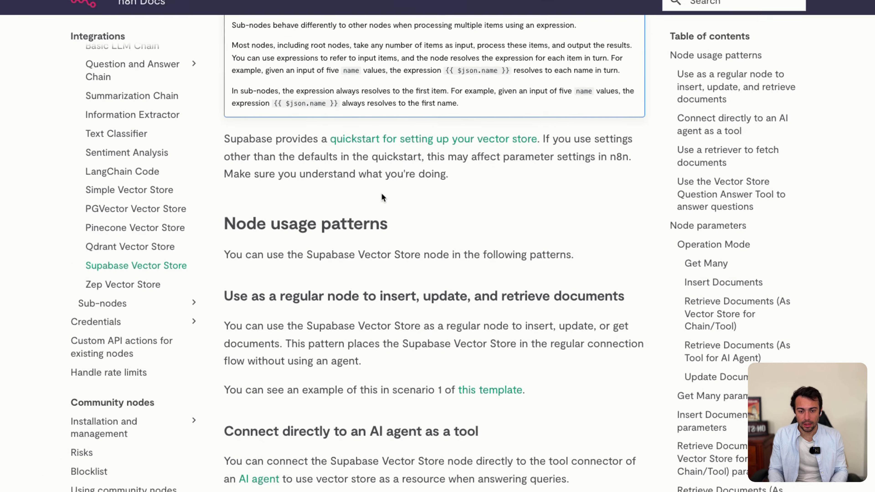
left_click(441, 155)
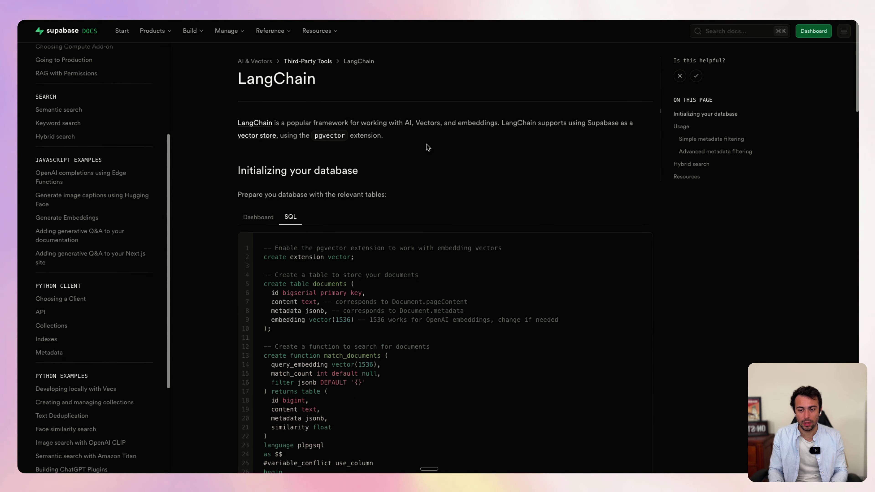
scroll(427, 146, "down", 5)
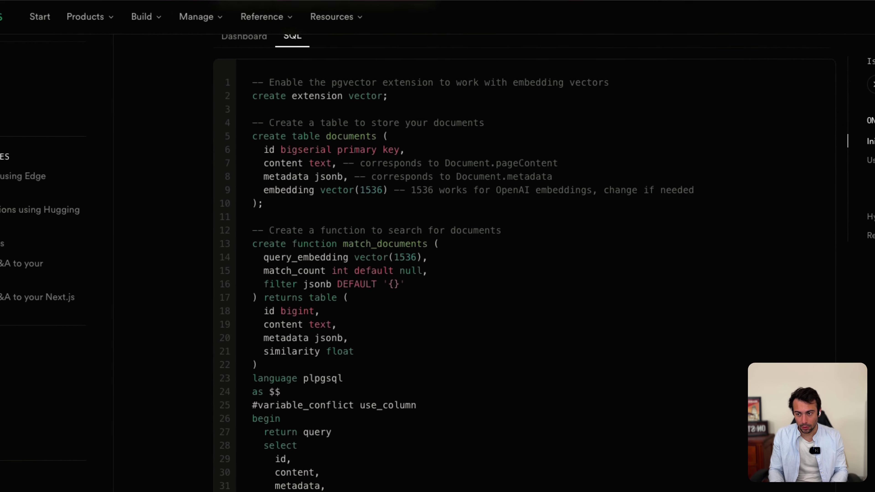
- Switch back to the workflow and the n8n documentation page to review how the Supabase Vector Store setup guide is reached
mouse_move(29, 155)
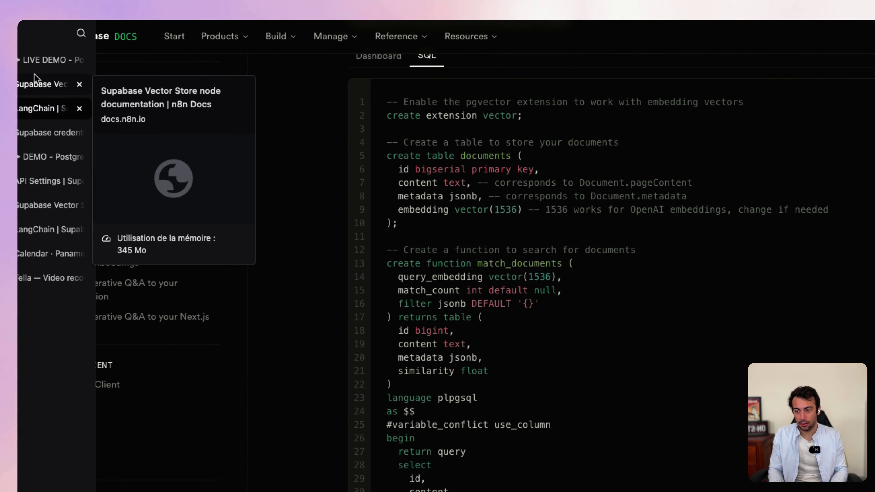
left_click(41, 60)
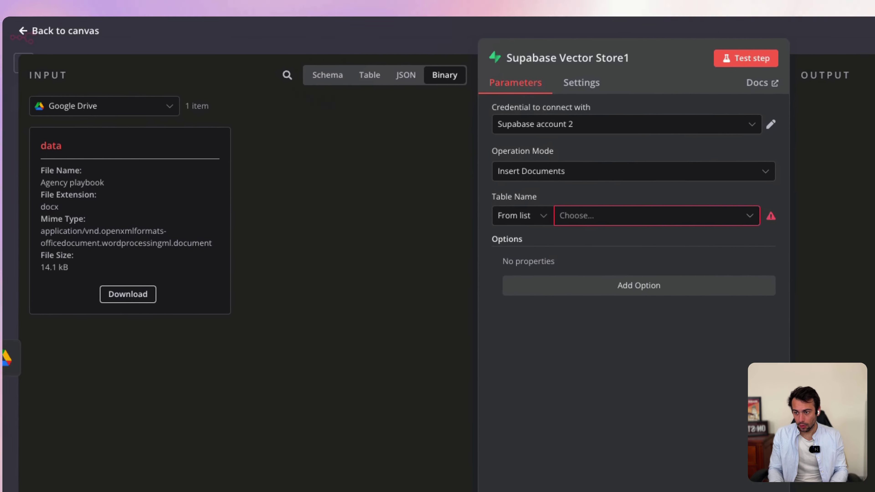
mouse_move(18, 358)
left_click(45, 84)
left_click(463, 227)
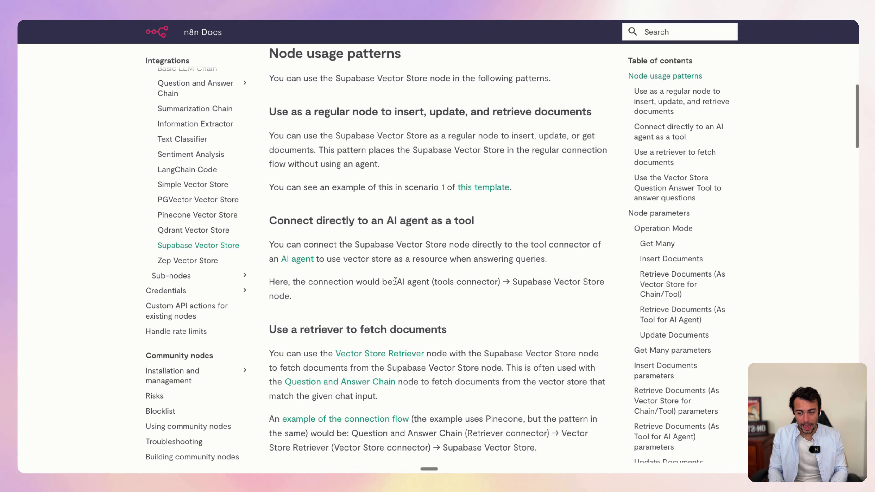
scroll(396, 281, "down", 5)
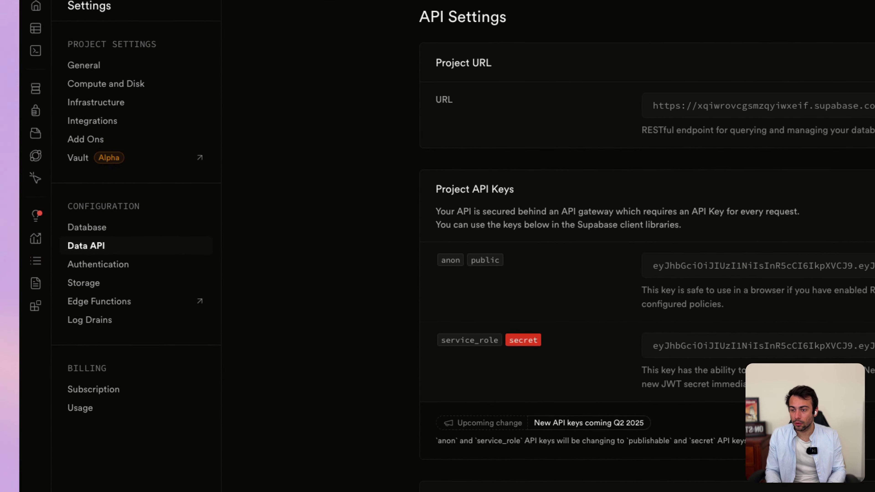
- Run the copied quickstart script in Supabase's SQL Editor to create the documents table and the match_documents function
left_click(42, 52)
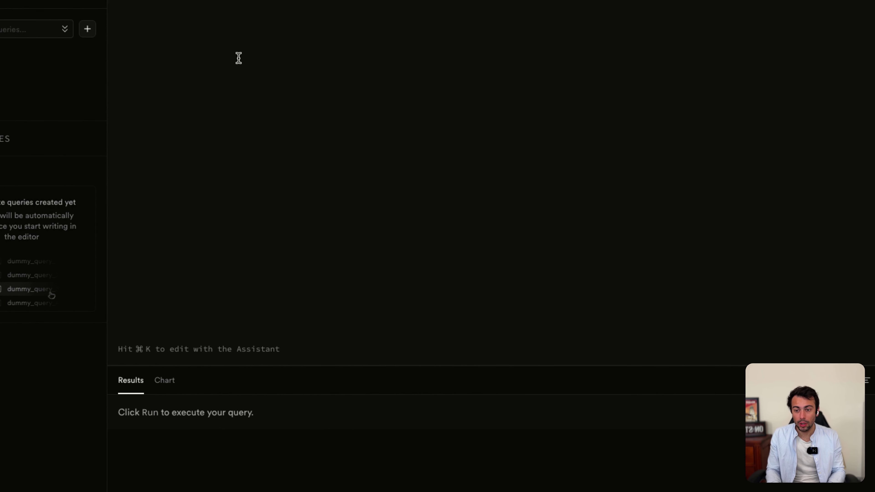
key("super+v")
left_click(813, 315)
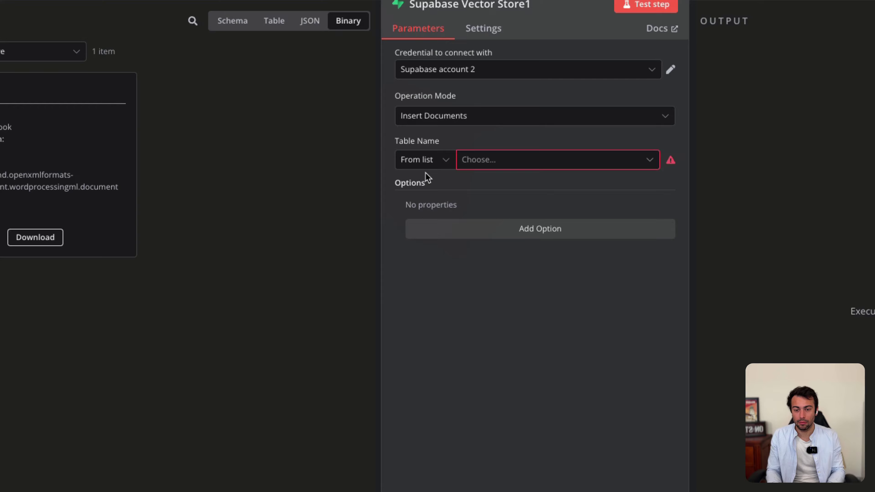
- Back in n8n, save the workflow and set the Supabase Vector Store1 node's table name to documents
left_click(502, 167)
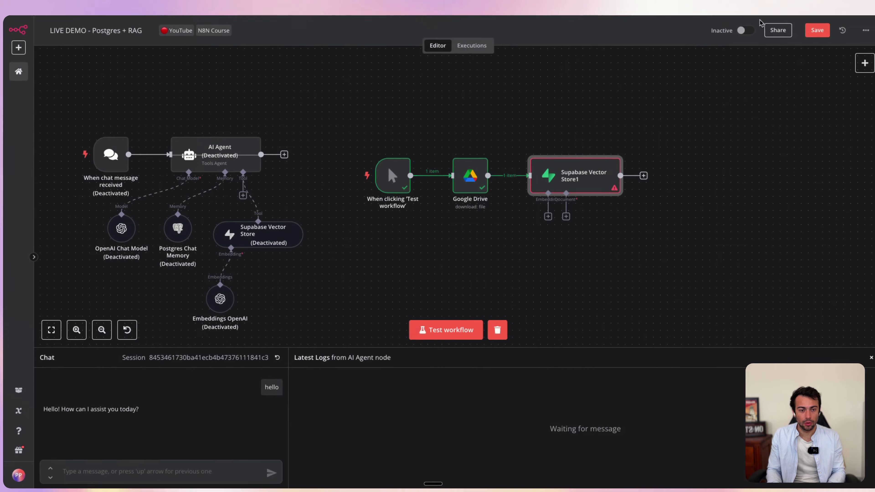
left_click(798, 36)
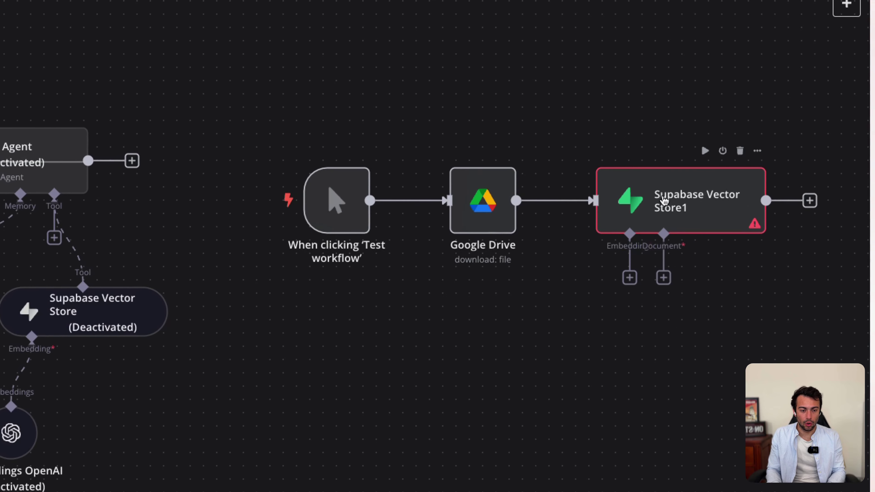
double_click(641, 198)
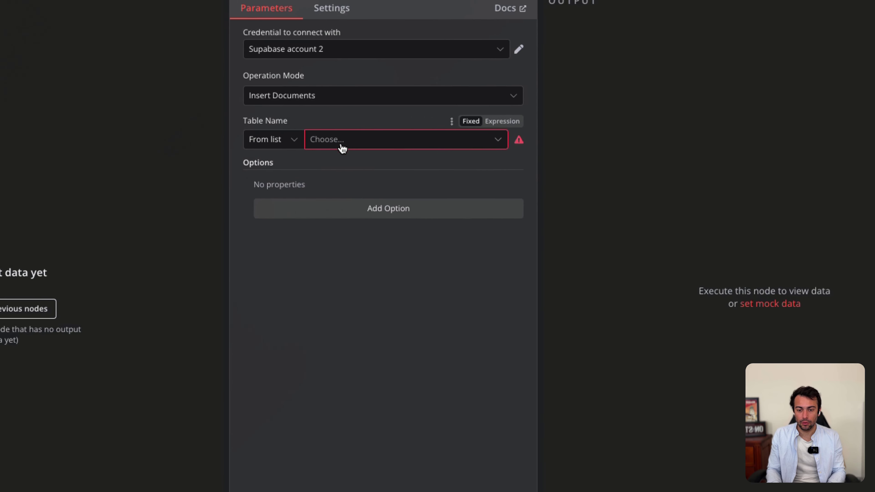
left_click(191, 133)
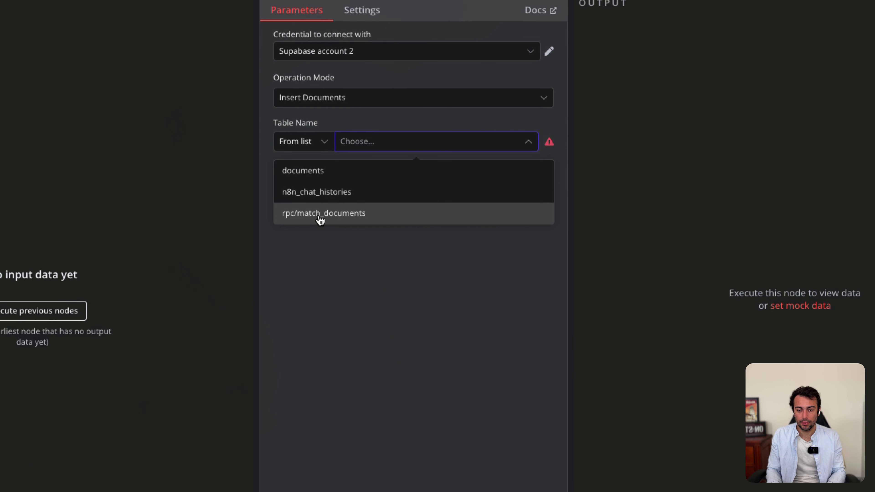
left_click(313, 180)
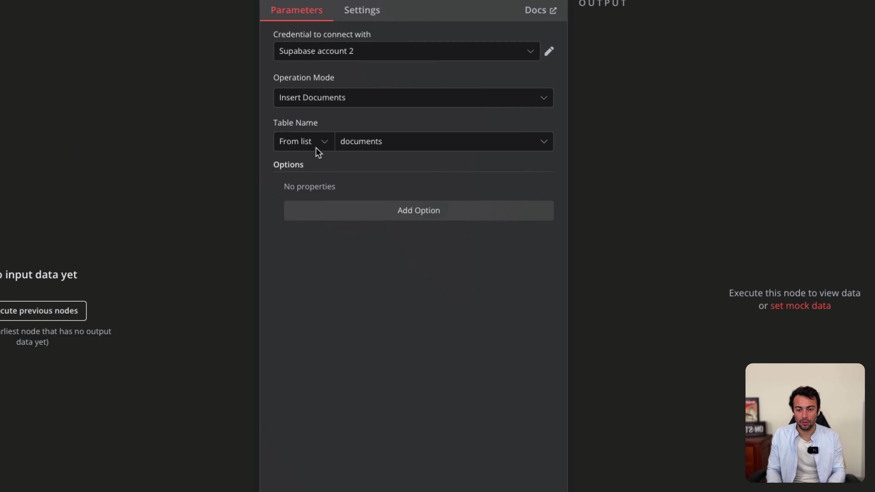
left_click(235, 3)
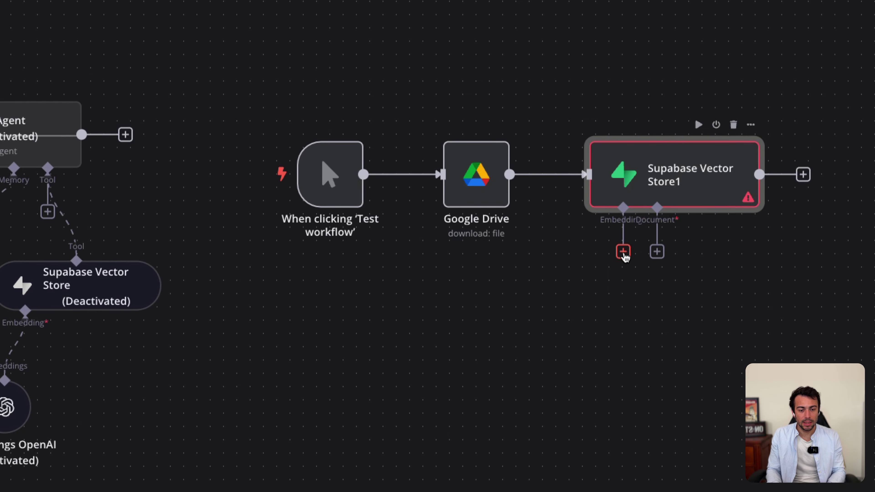
- Attach an Embeddings OpenAI sub-node to Supabase Vector Store1 using the OpenAi - THE QUEST API credential, and reposition it below the vector store
left_click(623, 253)
left_click(688, 248)
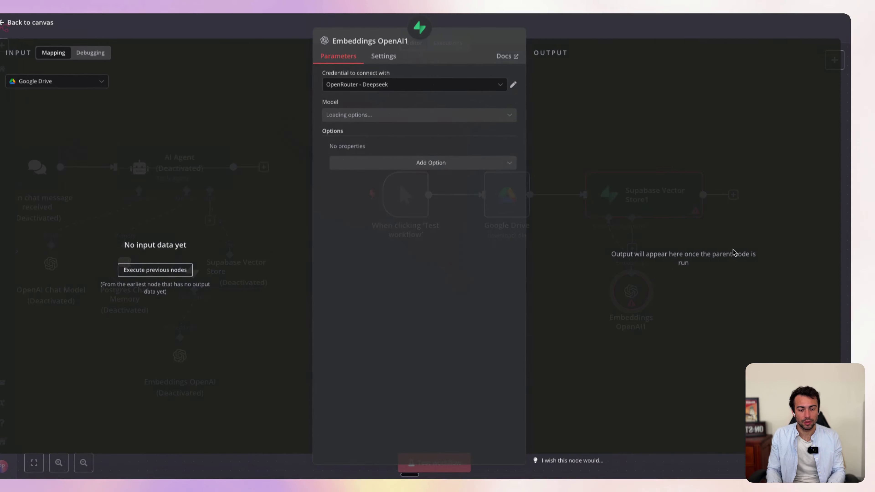
left_click(399, 86)
left_click(407, 117)
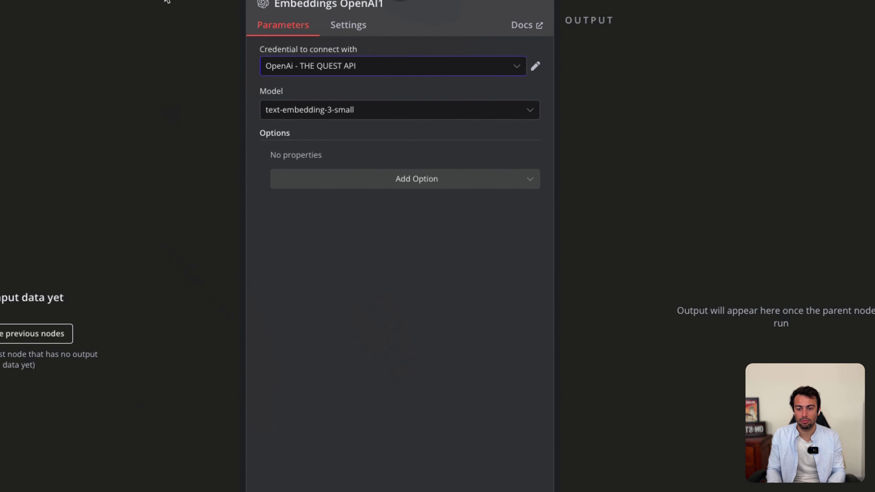
left_click(166, 3)
left_click_drag(463, 278, 498, 305)
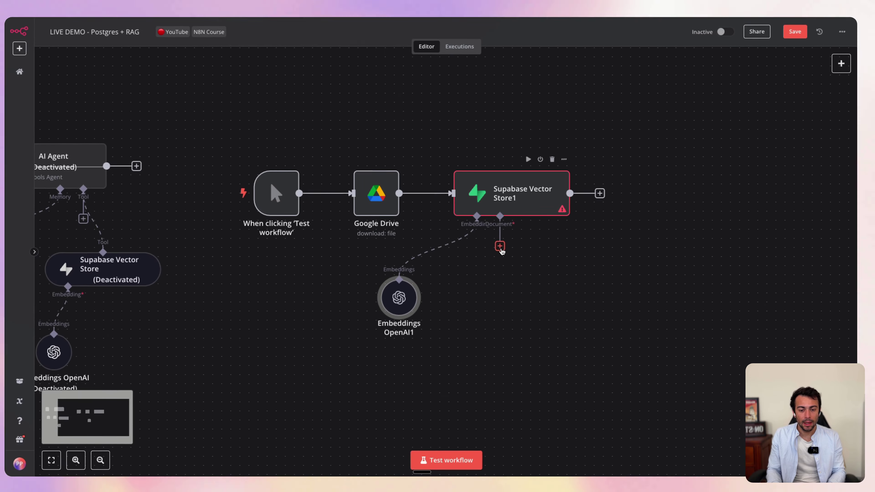
- Attach a Default Data Loader to the vector store with Binary data, Load All Input Data mode and format detection by Mime Type
left_click(500, 247)
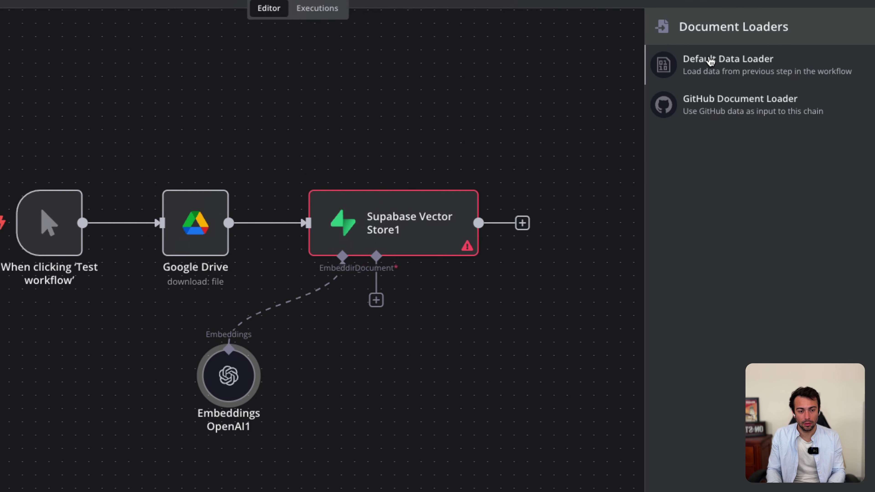
left_click(663, 32)
left_click(313, 163)
left_click(313, 228)
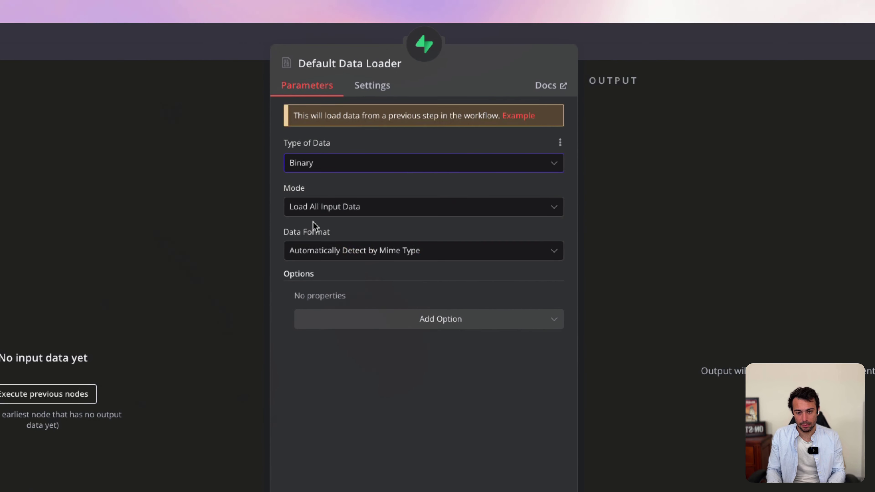
left_click(335, 214)
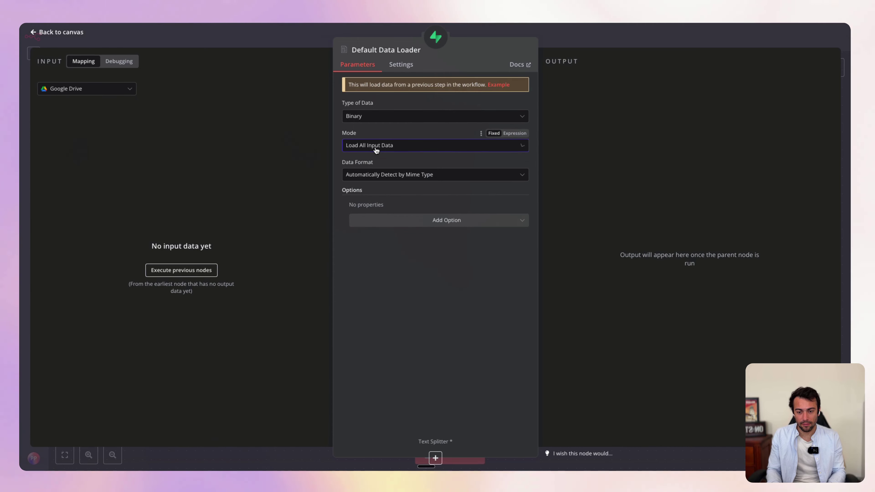
left_click(376, 179)
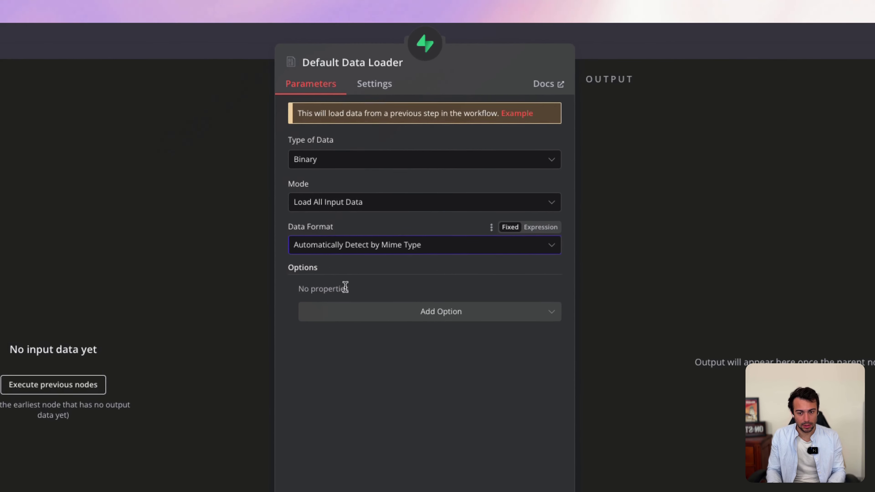
left_click(263, 29)
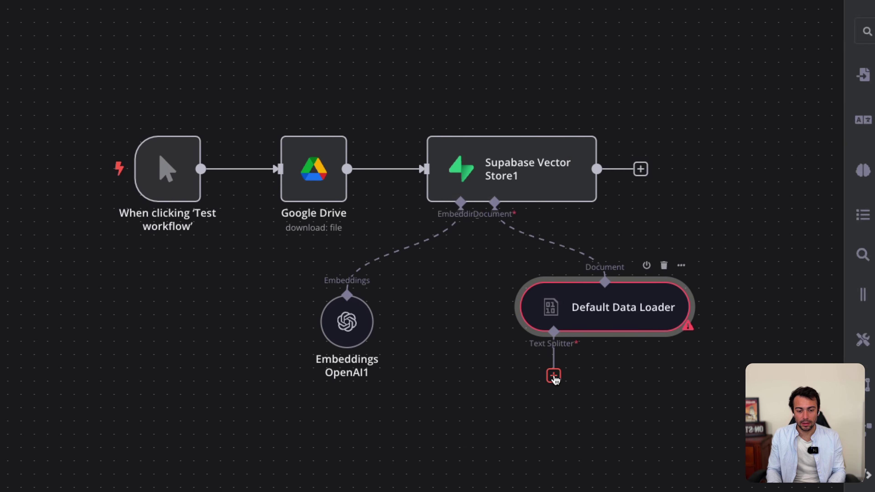
- Attach a Recursive Character Text Splitter with its default settings to the Default Data Loader
left_click(585, 408)
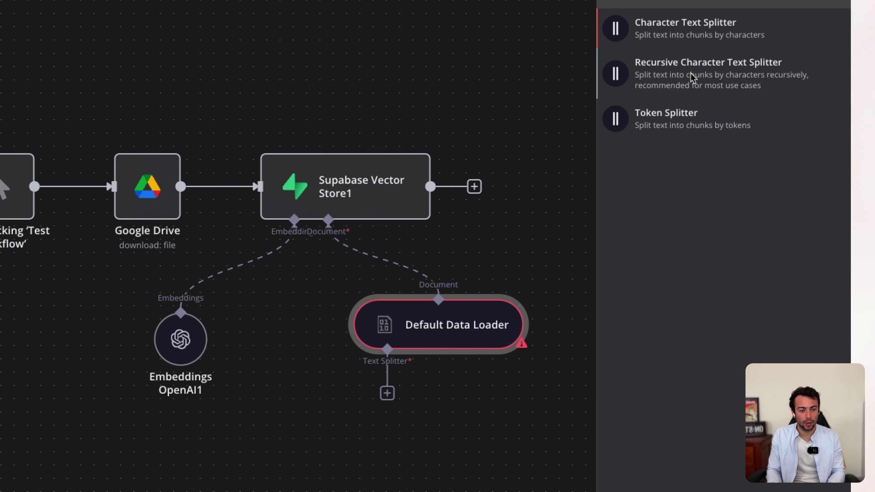
left_click(693, 78)
left_click(596, 34)
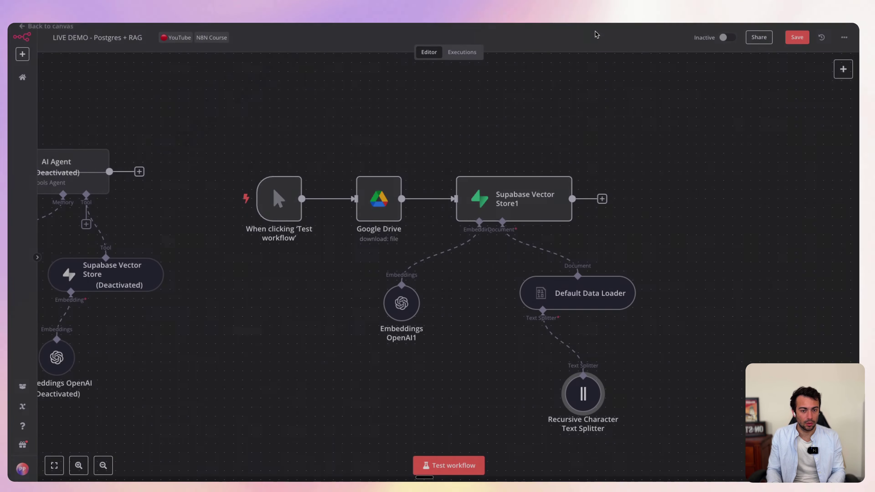
scroll(590, 295, "right", 3)
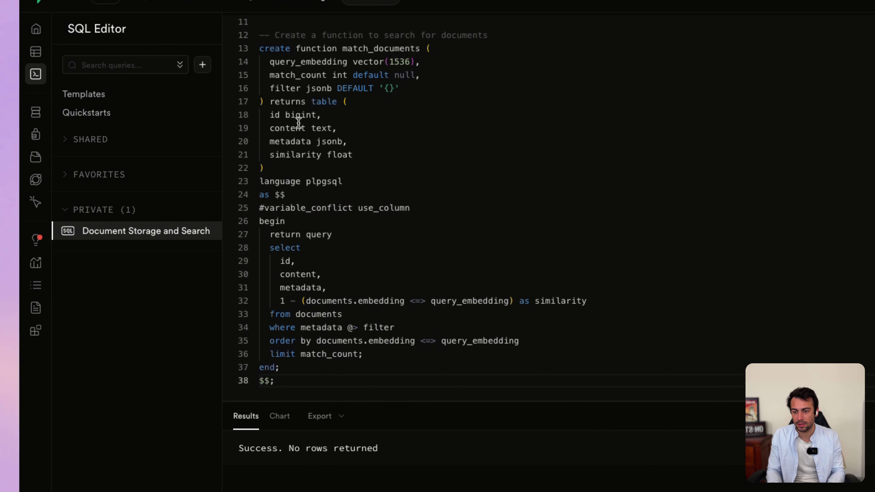
- In Supabase, examine the documents table's stored text chunks in rows 1, 4 and 6 with the content column widened
left_click(36, 51)
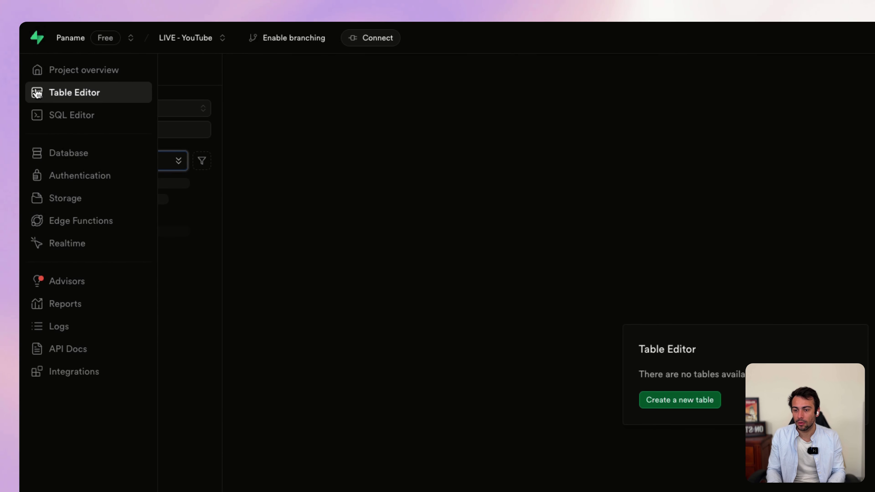
left_click(103, 184)
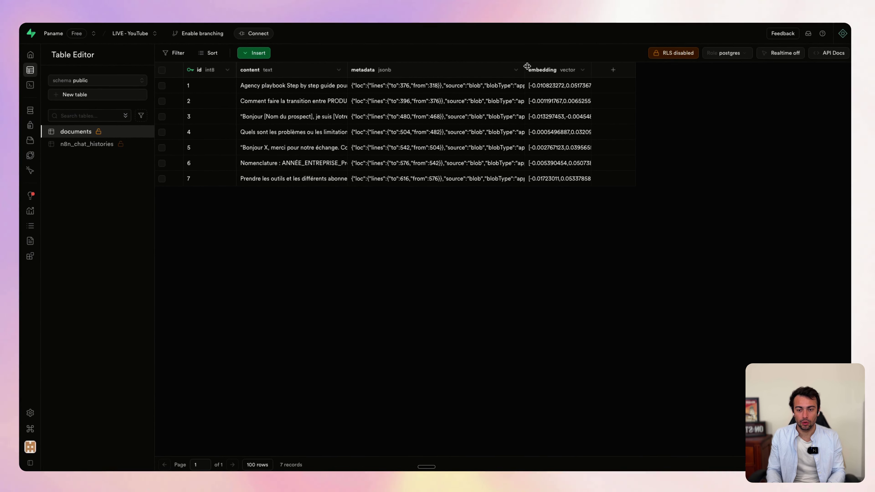
left_click_drag(347, 67, 455, 67)
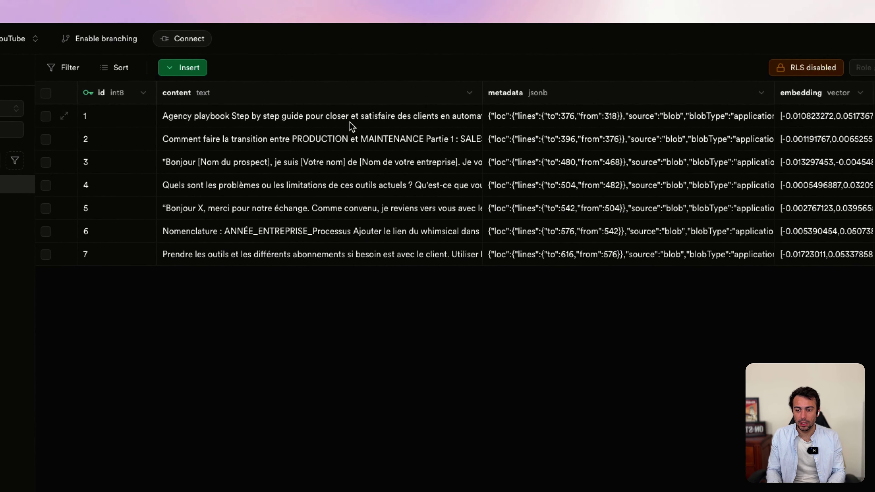
left_click(303, 89)
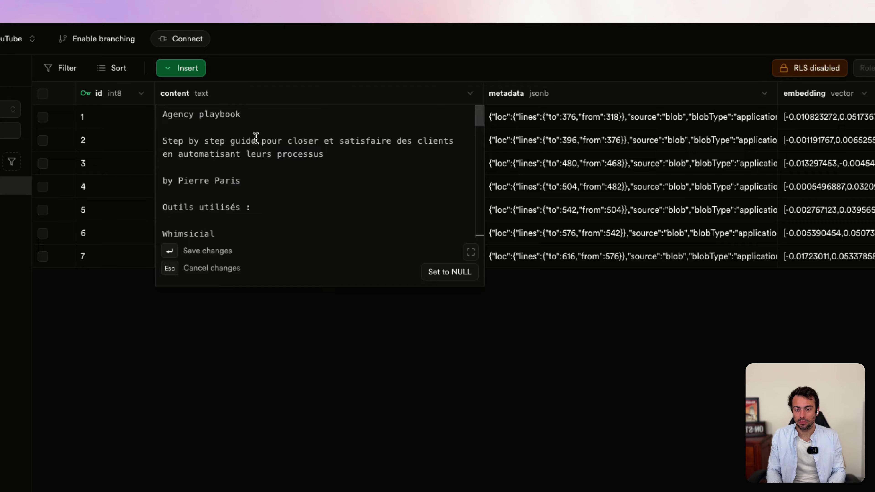
key("Escape")
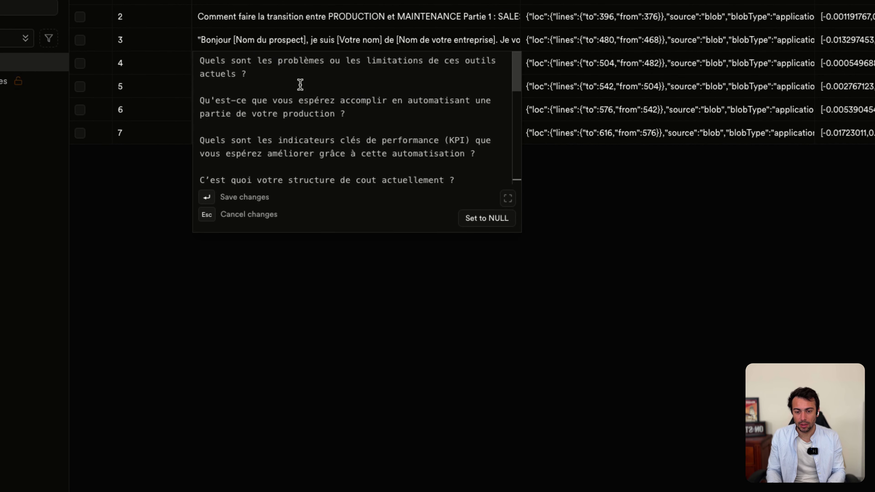
key("Escape")
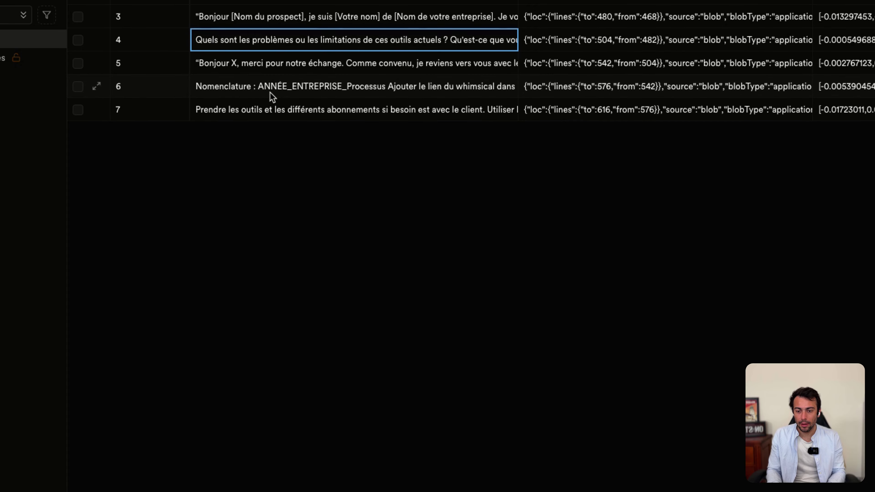
double_click(272, 114)
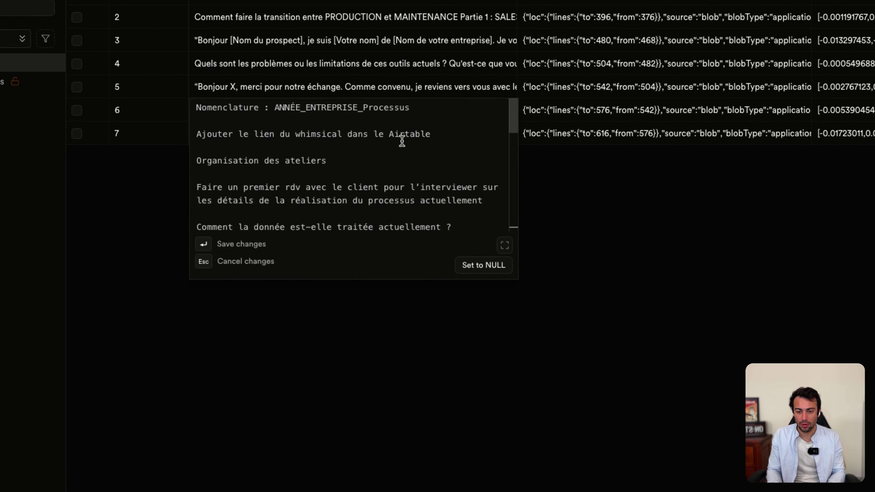
- Read the rest of row 6's content chunk and close the cell without saving changes
scroll(326, 172, "down", 3)
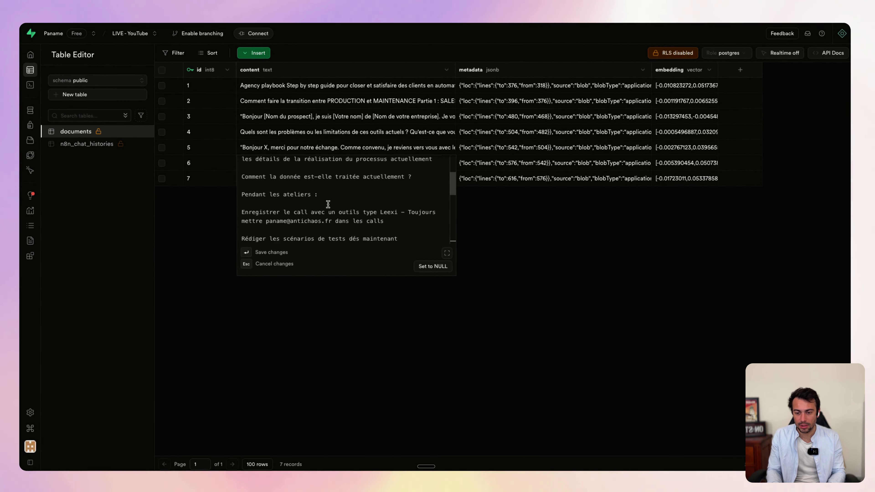
scroll(328, 204, "down", 10)
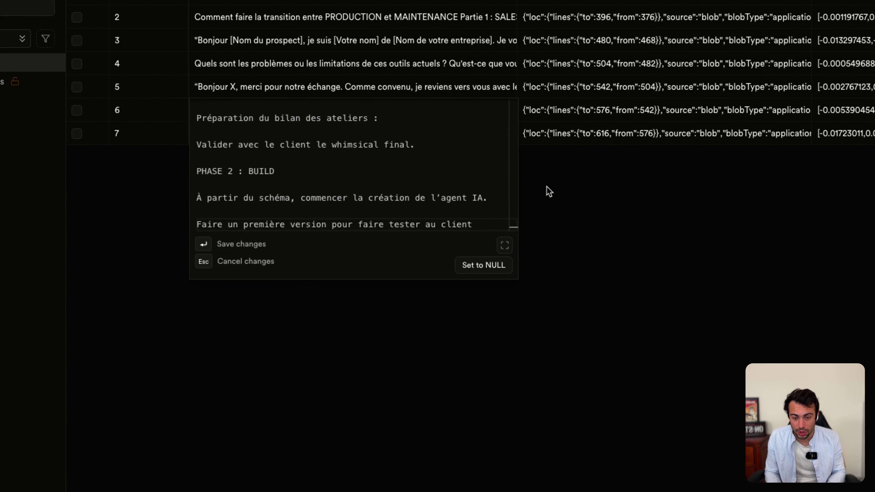
key("Escape")
- Inspect row 1's metadata JSON, checking the "from" and "to" line numbers of the chunk
double_click(602, 62)
scroll(616, 53, "down", 3)
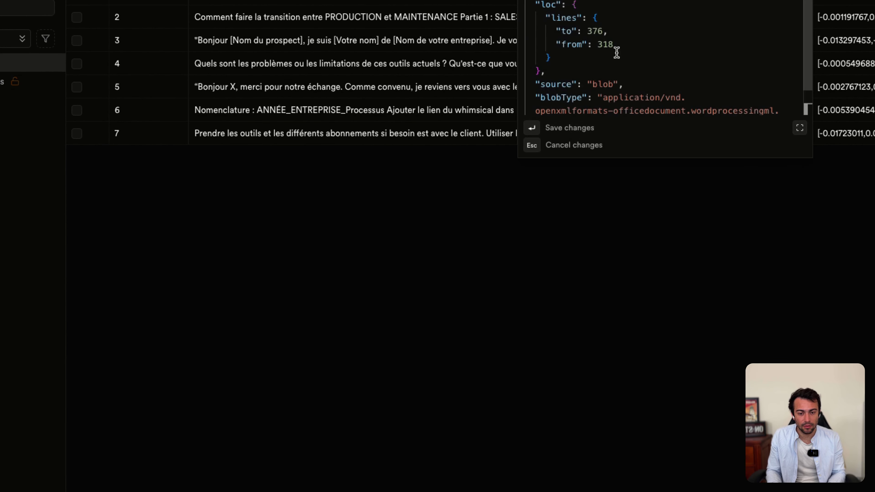
scroll(616, 52, "up", 1)
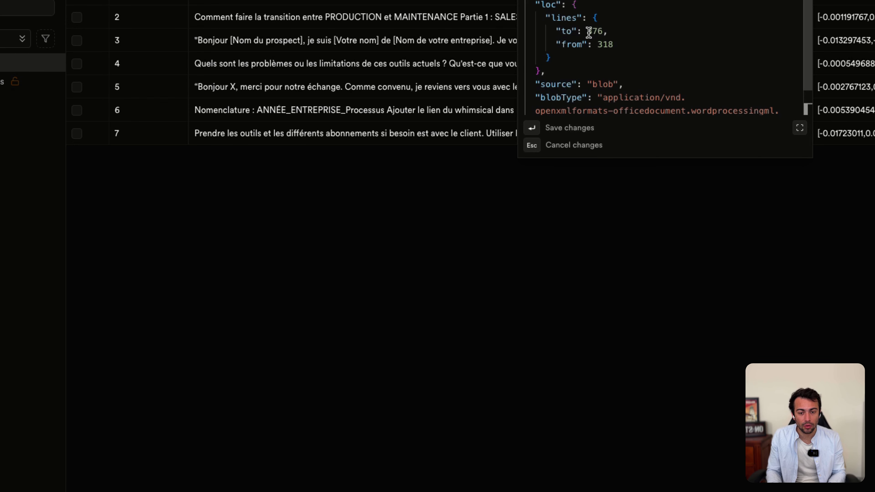
double_click(601, 44)
left_click_drag(583, 31, 608, 32)
left_click(607, 250)
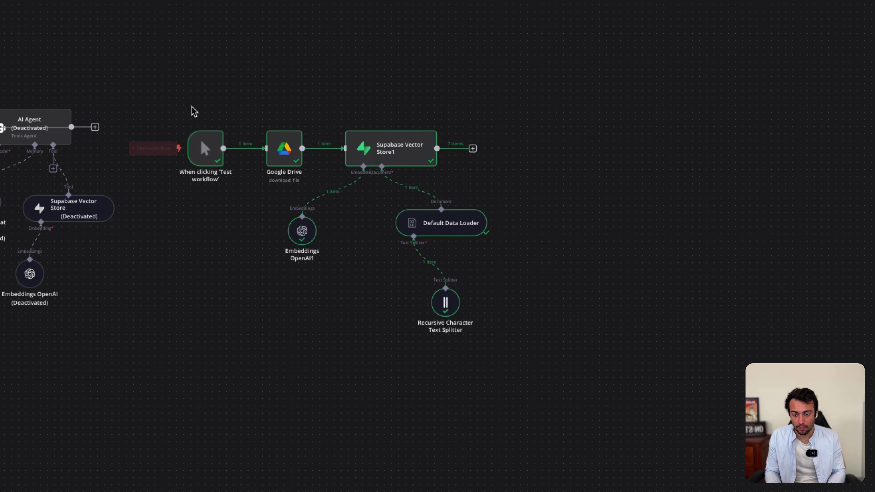
- In the n8n workflow, deactivate all nodes of the document-upload branch and reactivate all nodes of the AI Agent chat branch
left_click_drag(191, 107, 583, 386)
key("d")
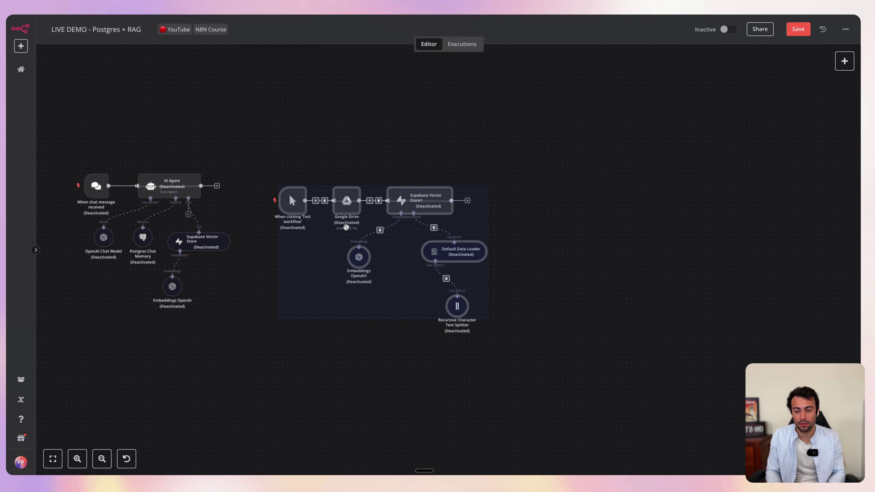
scroll(279, 163, "left", 5)
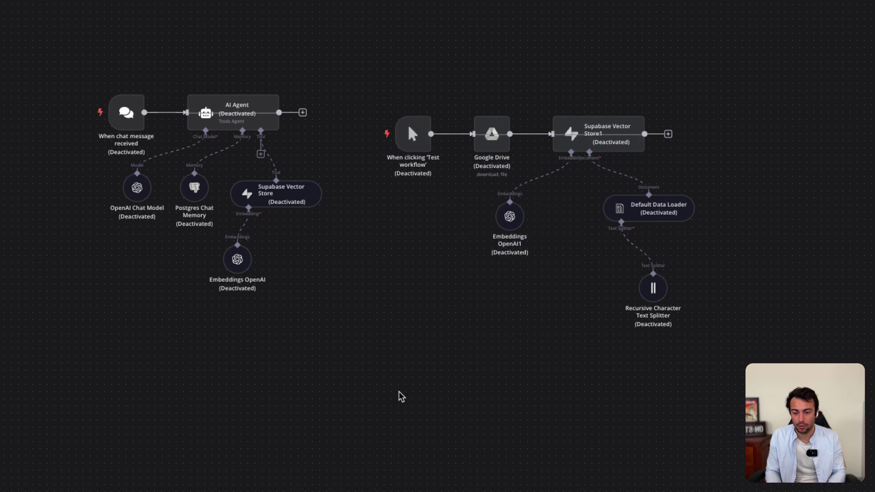
left_click_drag(78, 89, 361, 332)
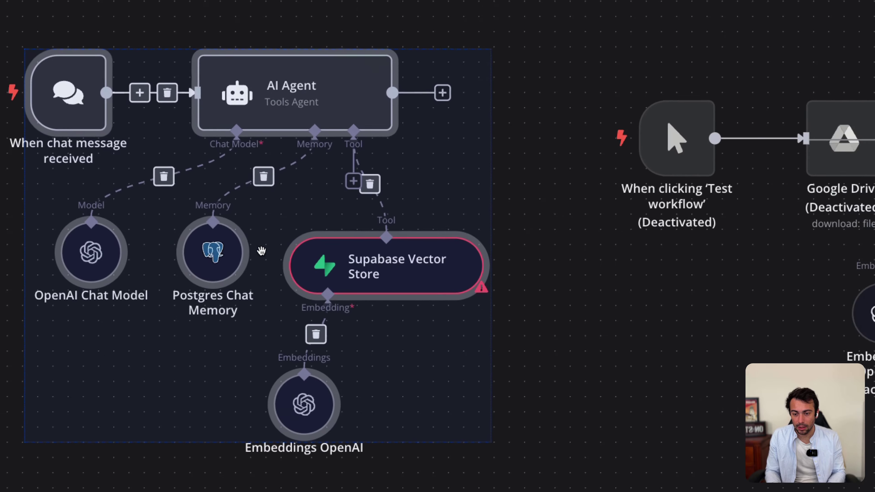
left_click(25, 227)
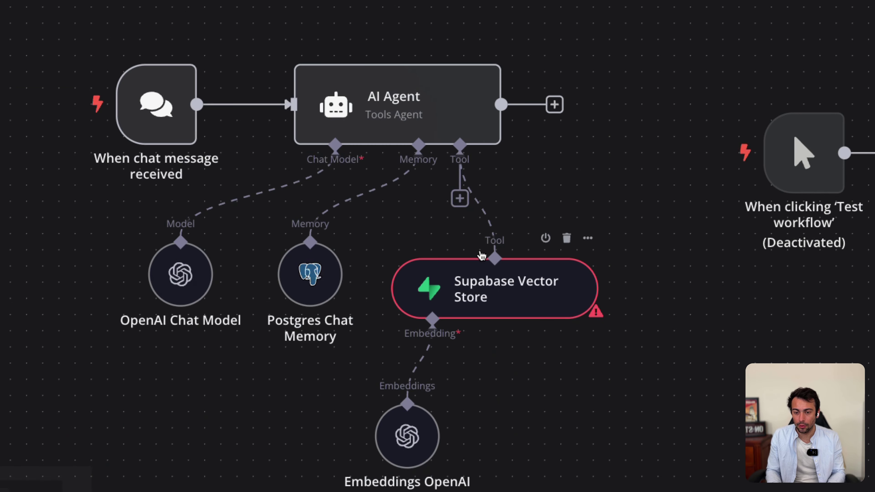
- Name the Supabase Vector Store tool Agency_Playbook and set its description to "You are a expert in Agency, you need to provide information from the document."
scroll(481, 256, "left", 3)
double_click(589, 306)
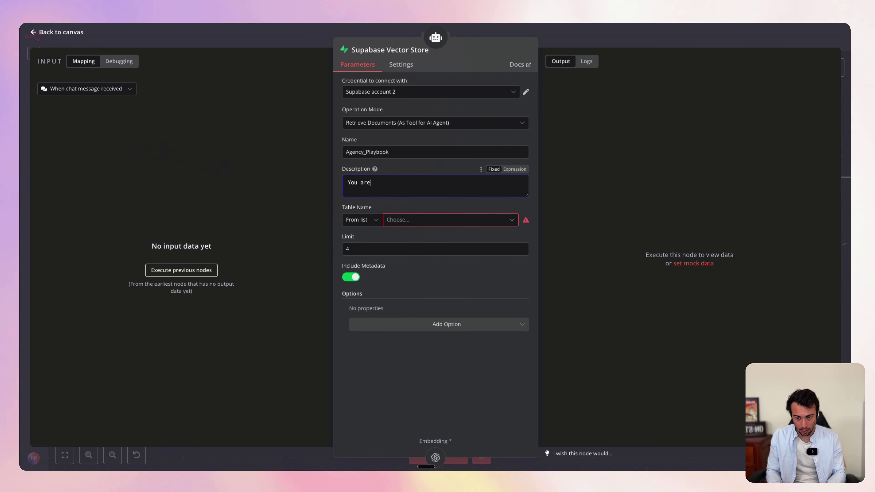
type("a")
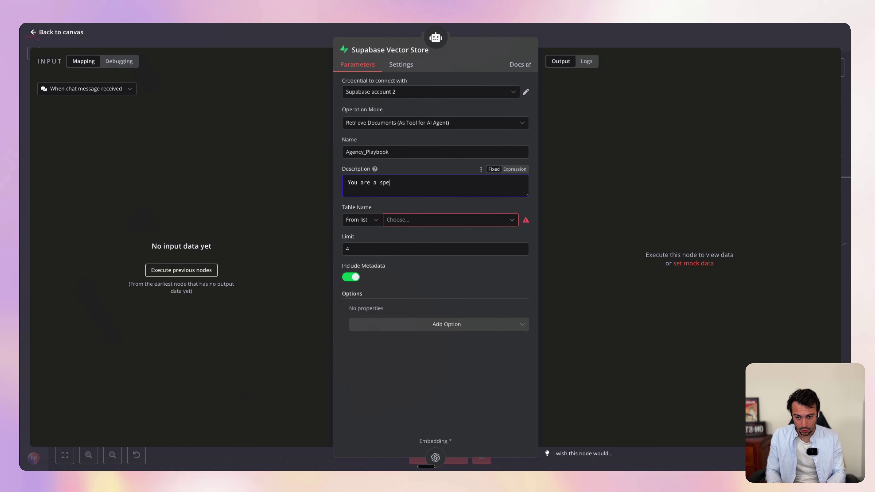
type(" expert in")
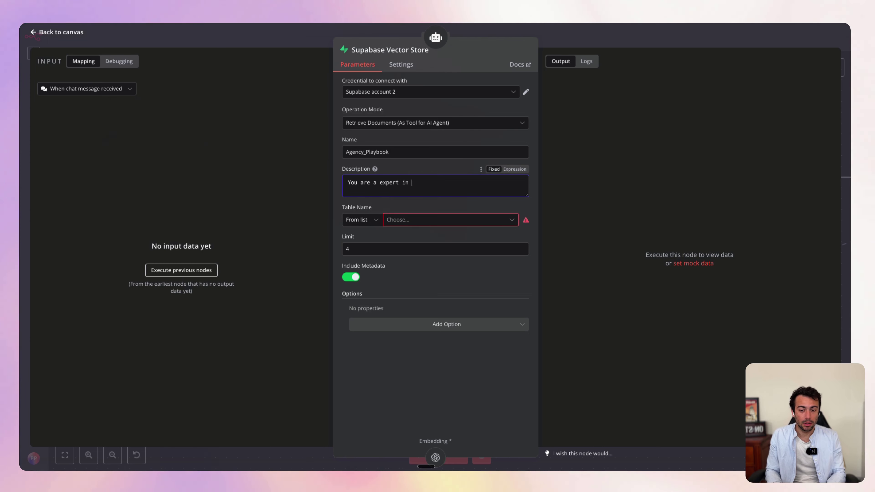
type(" Agency, ")
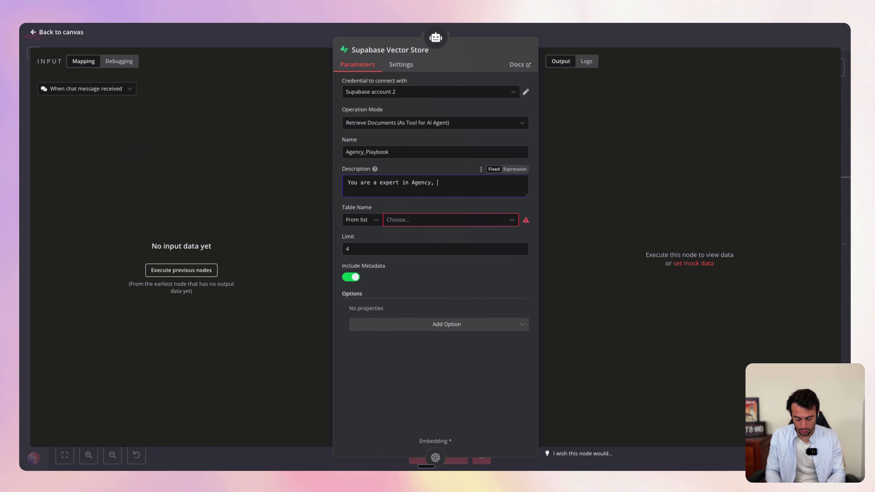
type("you need to provid")
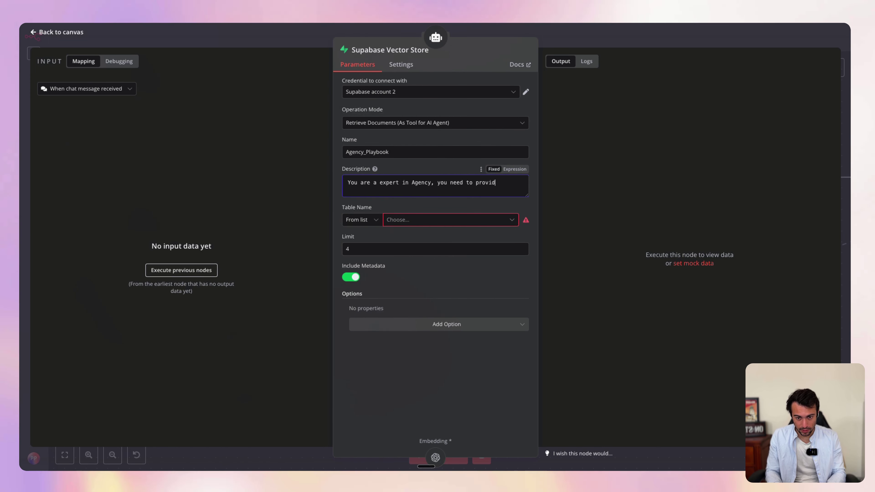
type("e t")
key("BackSpace")
type("d")
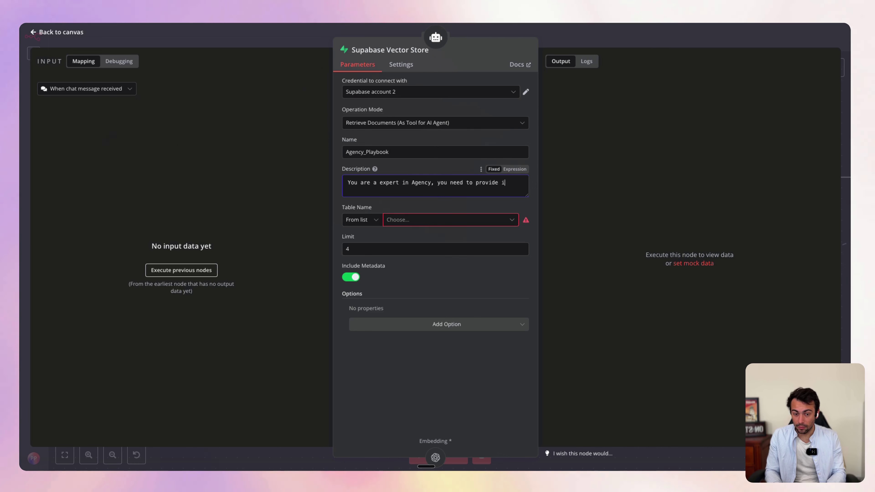
type("nformatio")
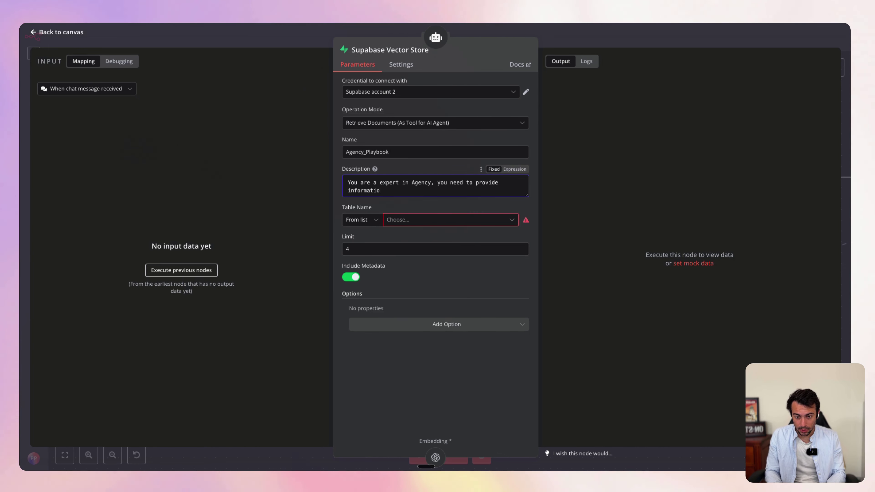
type("ns ")
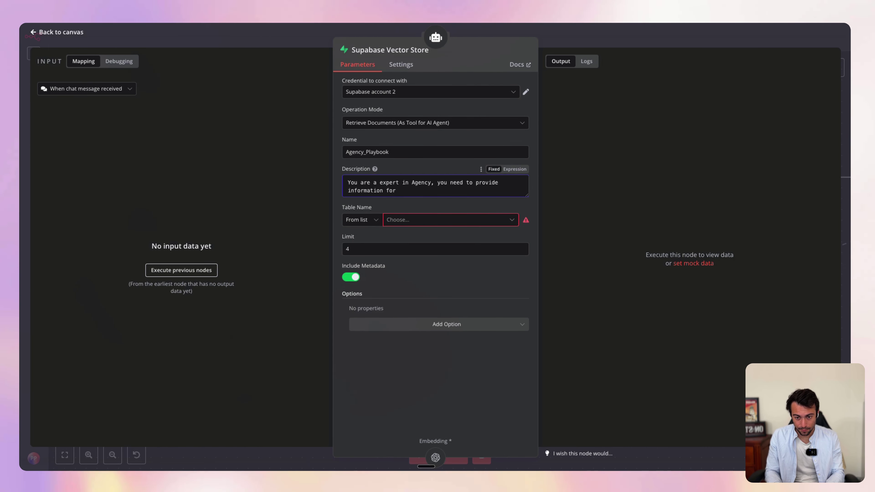
type("from the document.")
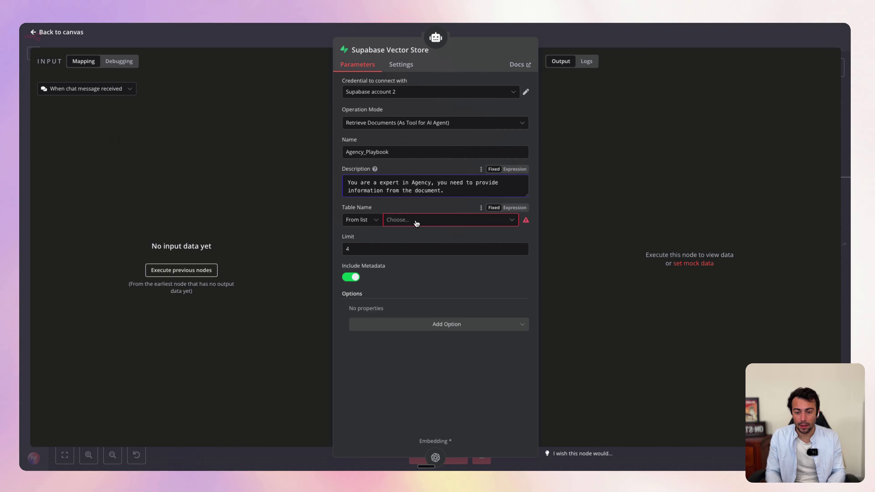
- Set the Supabase Vector Store tool's table to documents, check its credential, and return to the canvas with the workflow saved
left_click(416, 222)
left_click(382, 243)
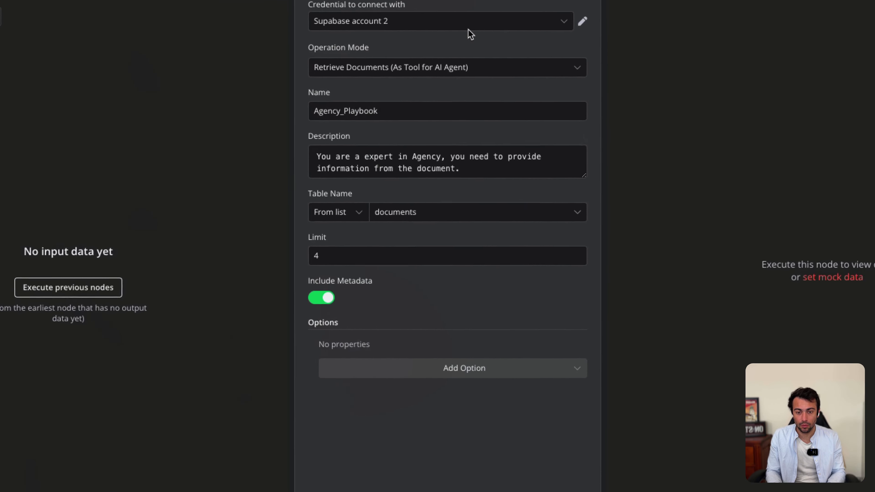
left_click(559, 24)
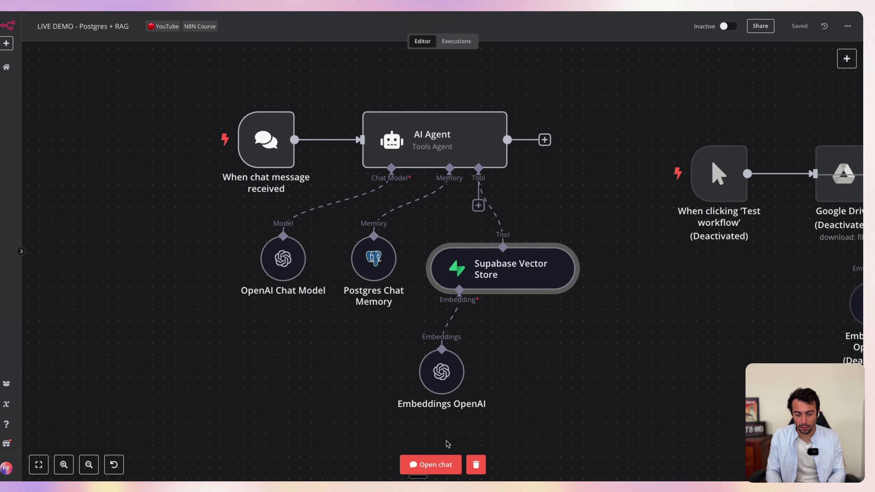
- Open the workflow chat and ask the agent "Comment acquérir son premier client ?"
left_click(432, 464)
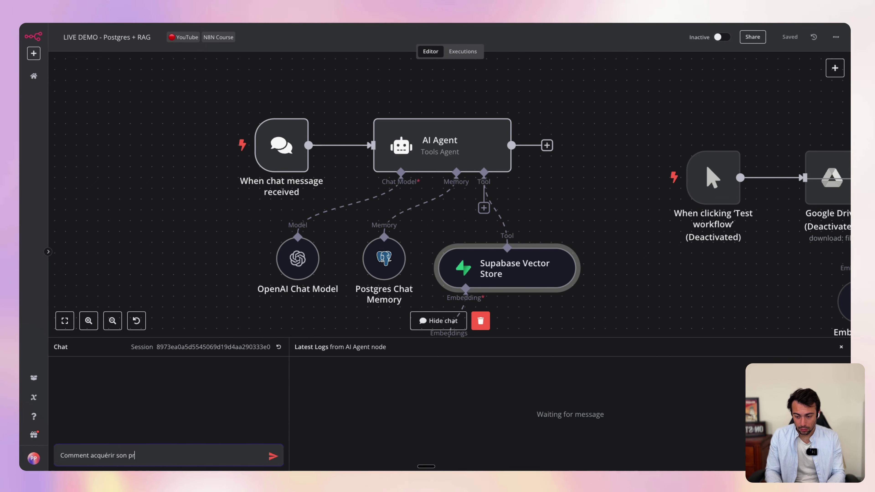
type("nt ?")
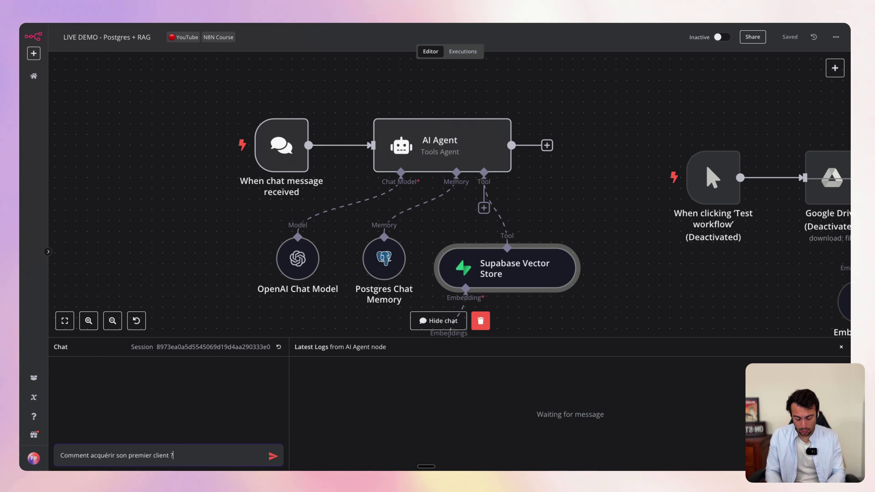
key("Return")
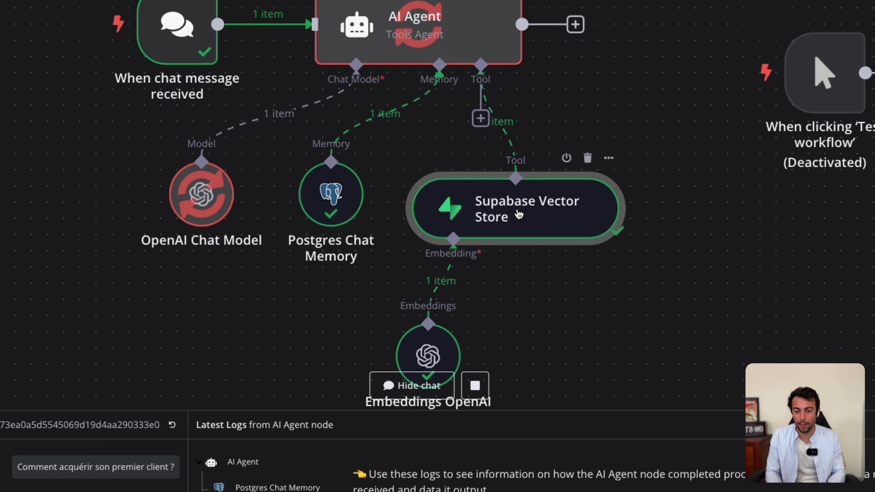
- Read the agent's full answer in an enlarged chat area, and shrink it again to check the nodes that ran
scroll(503, 131, "left", 2)
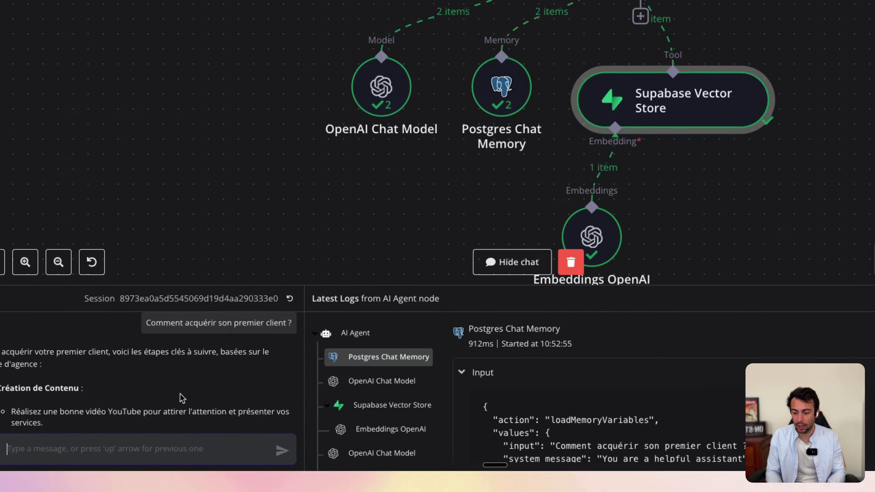
left_click_drag(172, 285, 172, 4)
scroll(207, 234, "down", 5)
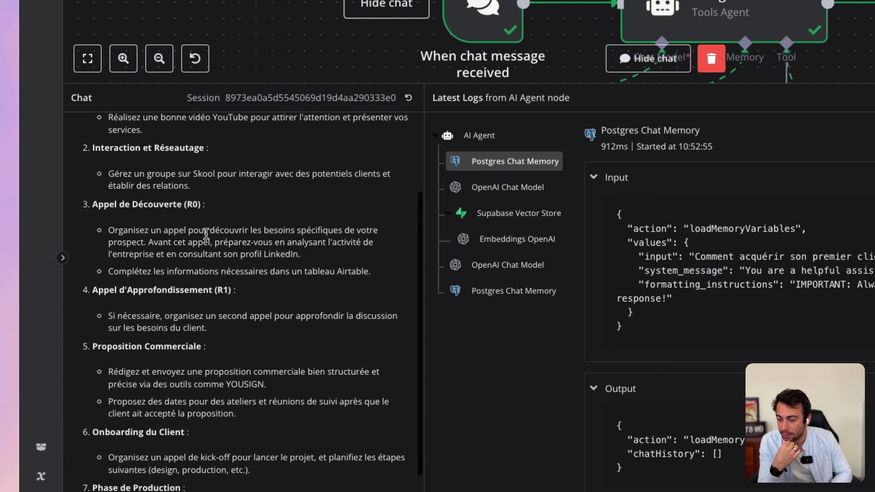
scroll(145, 246, "down", 1)
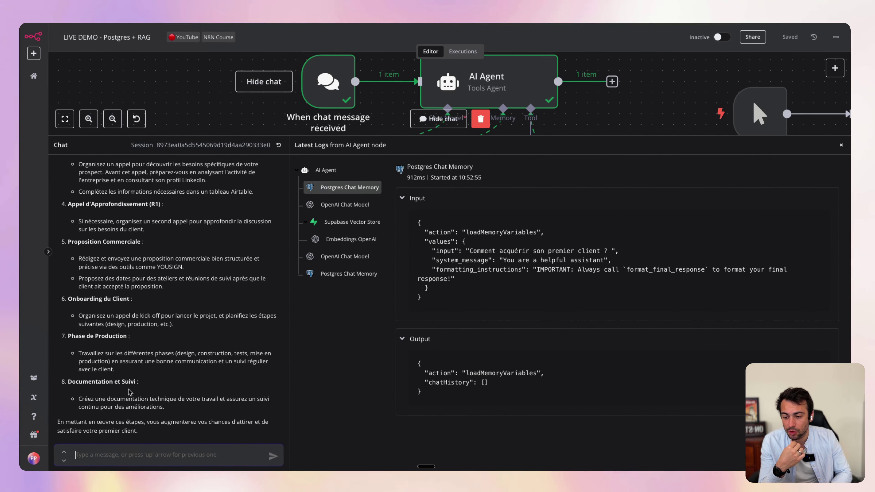
scroll(129, 392, "up", 6)
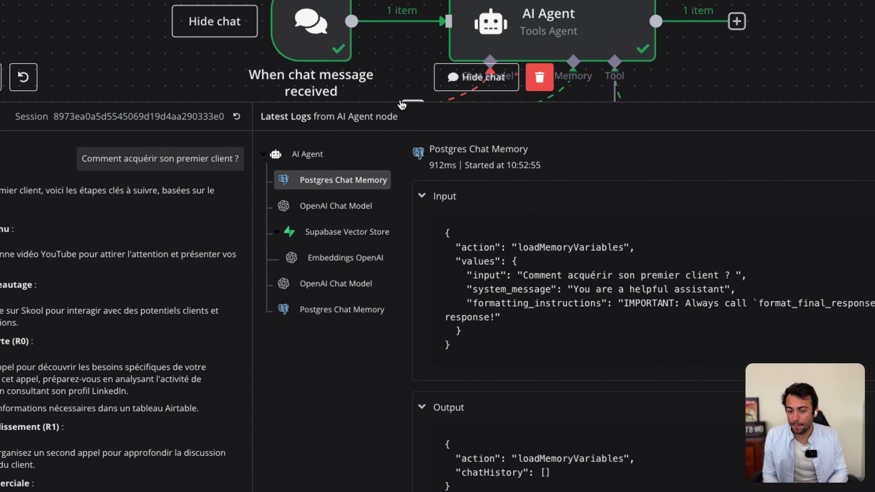
left_click_drag(389, 102, 389, 359)
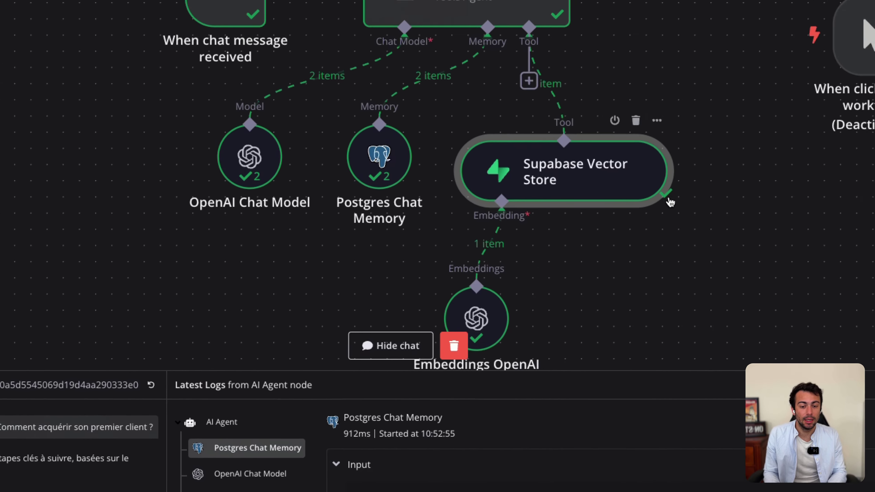
- In the DEMO - Postgres + RAG workflow, review the Avantages note, the workflow download option and the note's Agent IA setup link
scroll(651, 209, "right", 6)
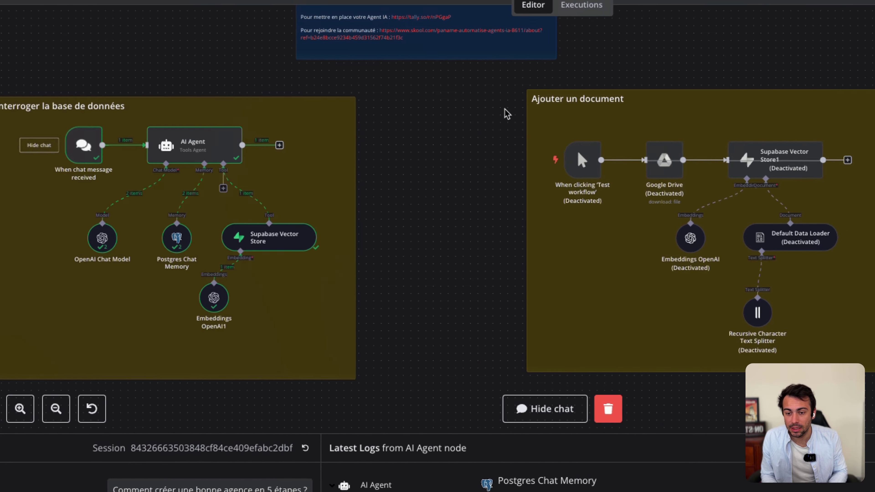
scroll(442, 143, "up", 5)
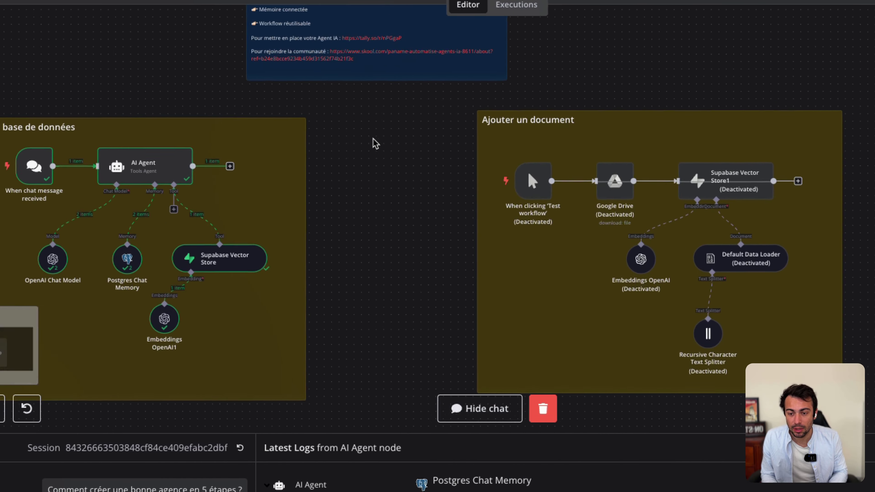
scroll(369, 144, "up", 3)
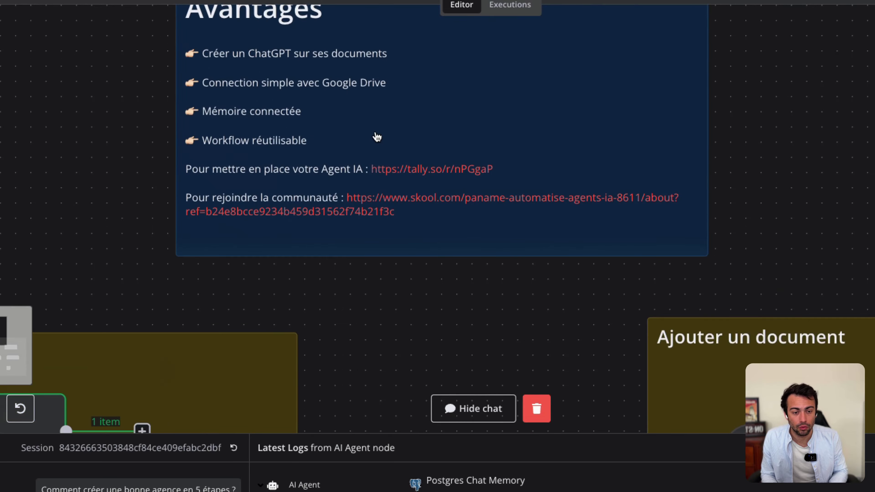
left_click(830, 43)
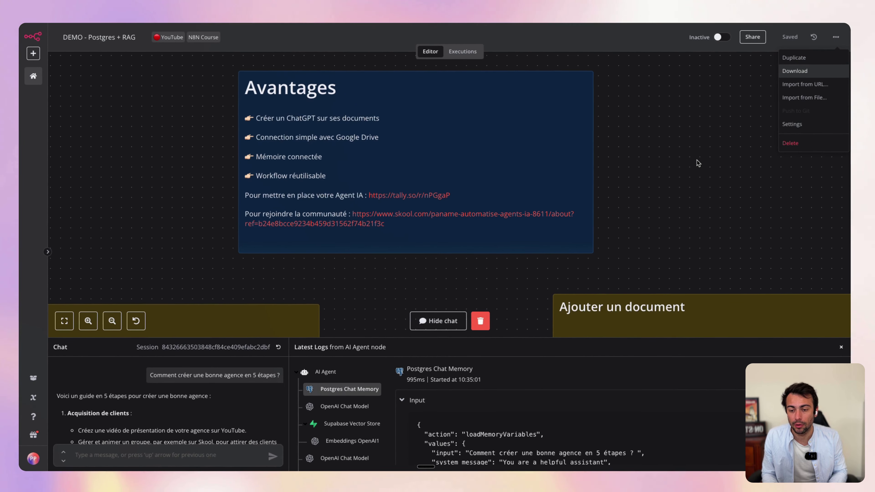
left_click(376, 194)
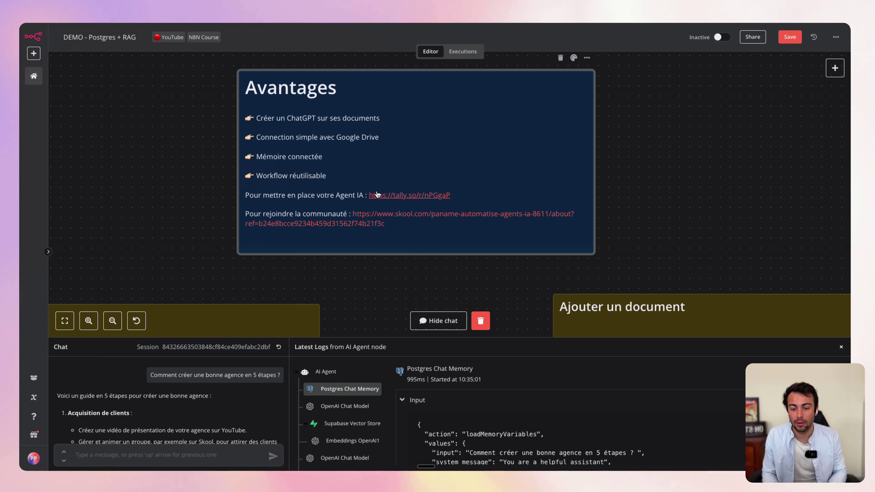